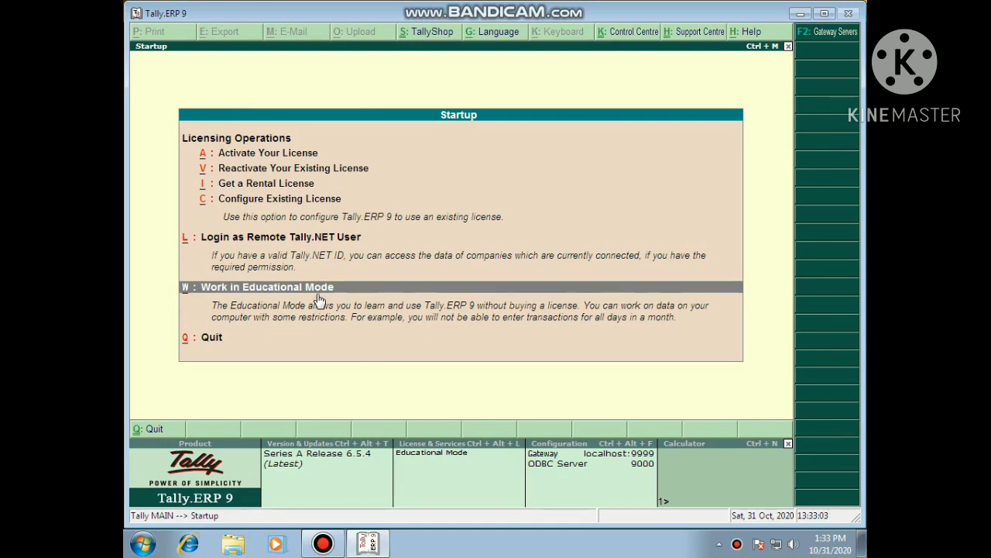
click(318, 292)
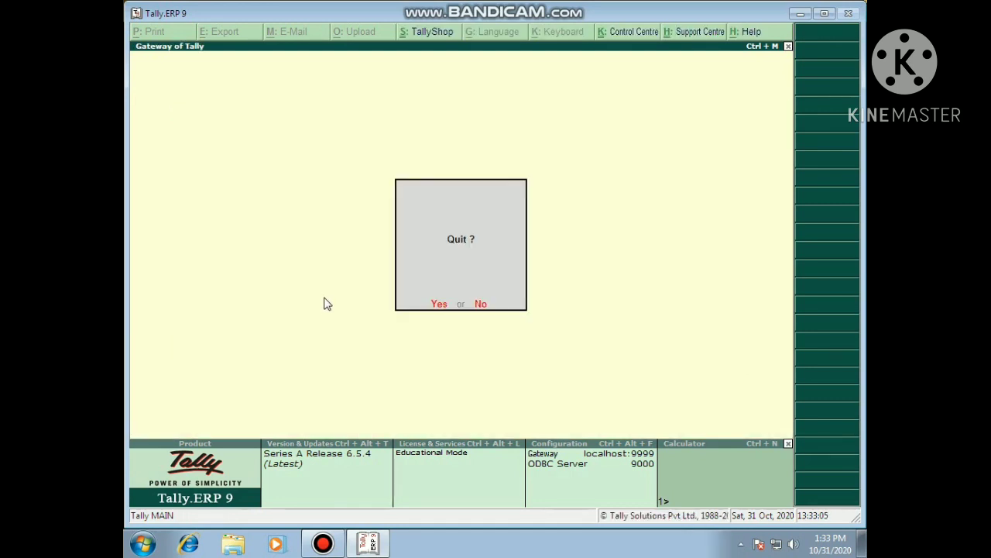
key(Escape)
key(Return)
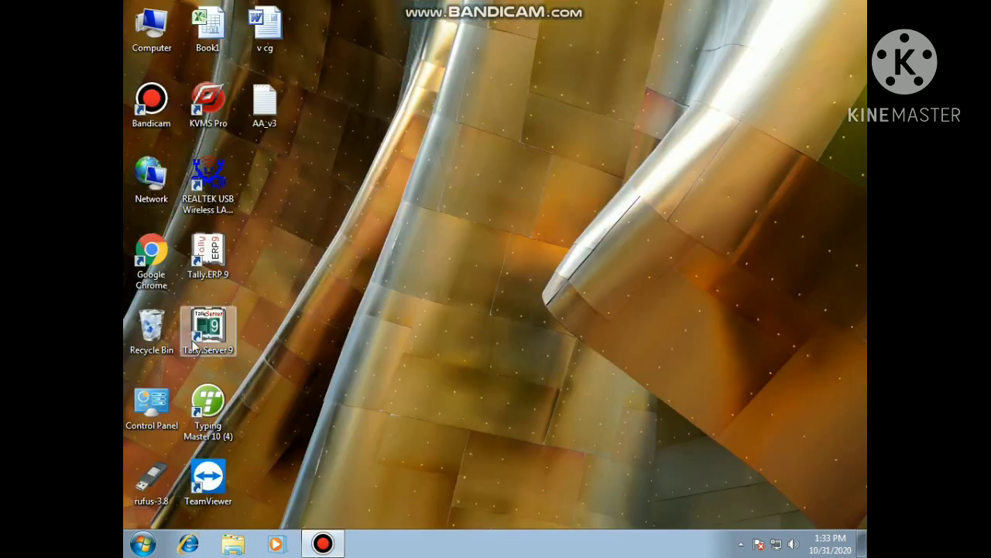
double_click(198, 263)
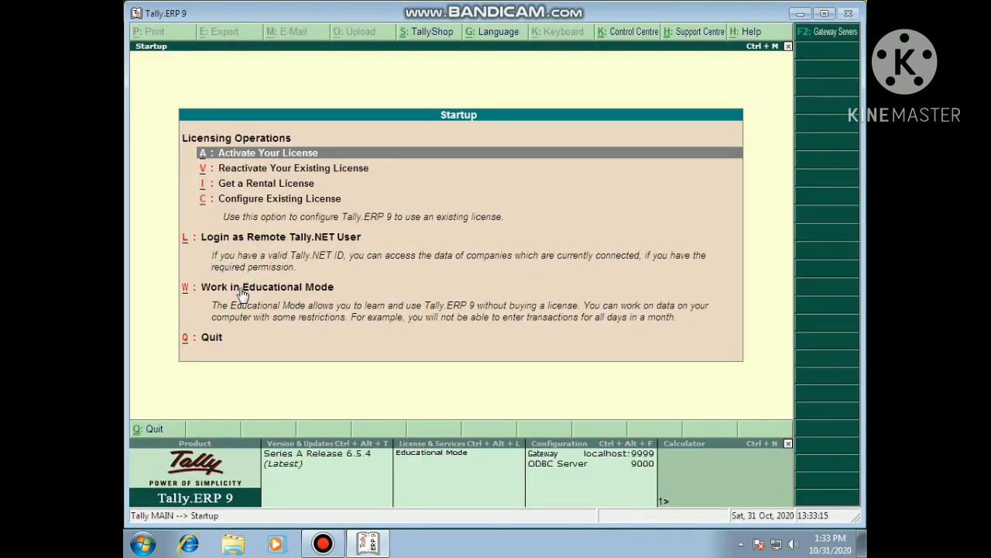
Start Tally in Educational Mode and open the F3 Company Info menu from Gateway of Tally.
click(243, 291)
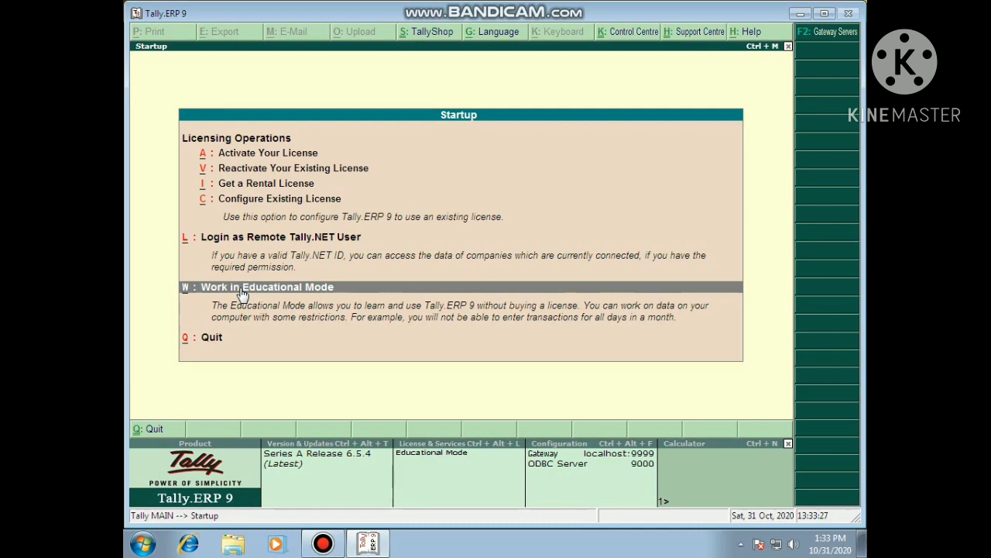
click(242, 294)
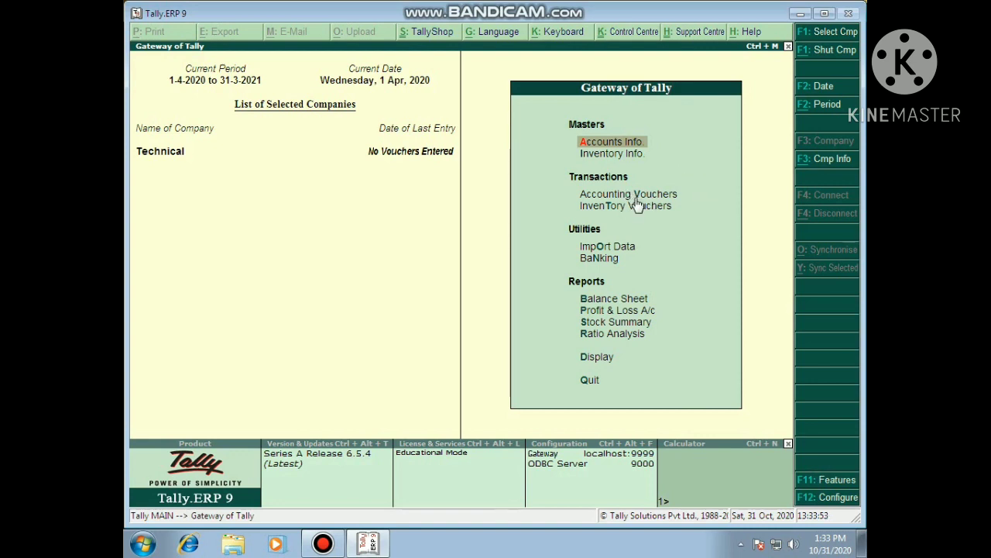
click(812, 161)
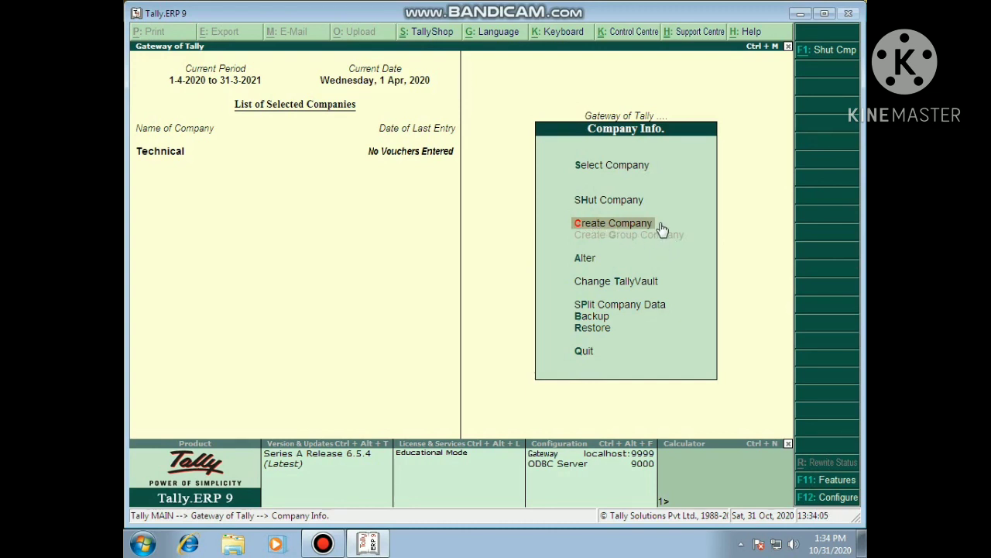
Return to Gateway of Tally, shut the Technical company, and reopen Company Info with Alt+F3.
key(Escape)
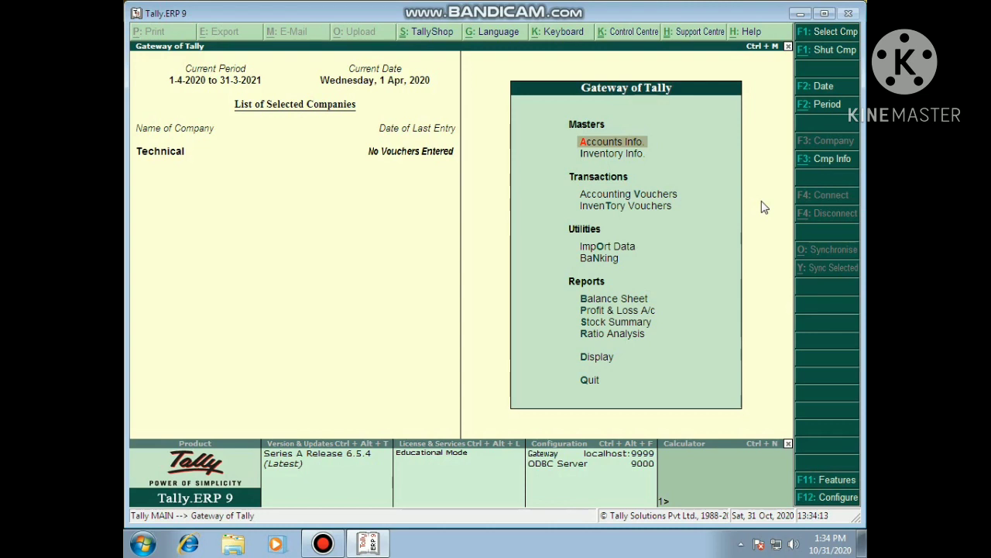
key(alt+F3)
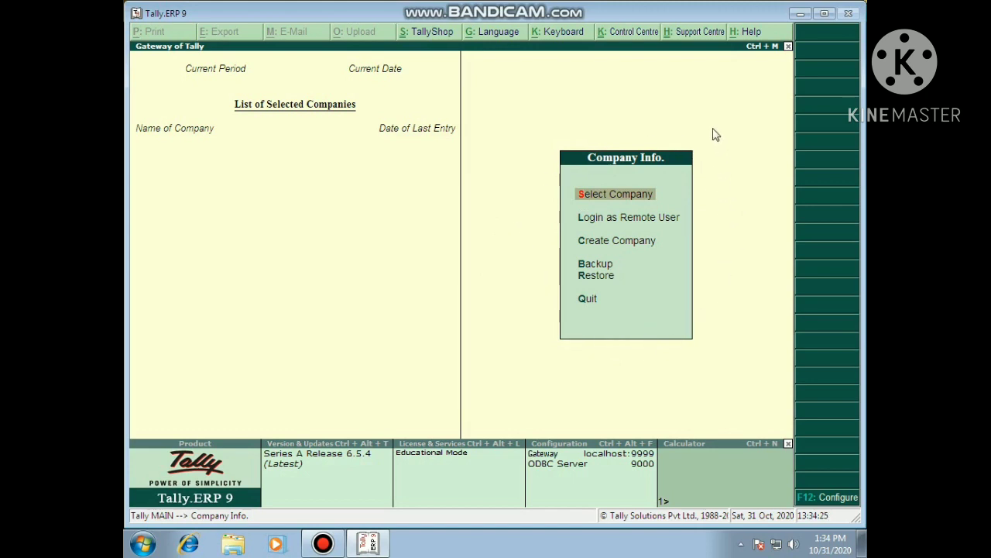
click(590, 246)
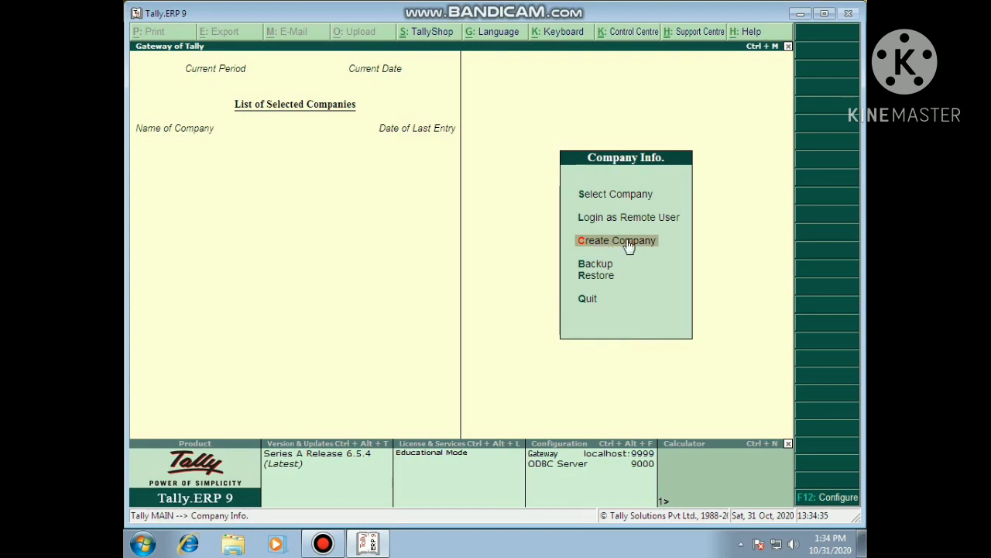
click(628, 242)
Start a new company via Create Company, check the data directory, and move to the Name field.
click(604, 241)
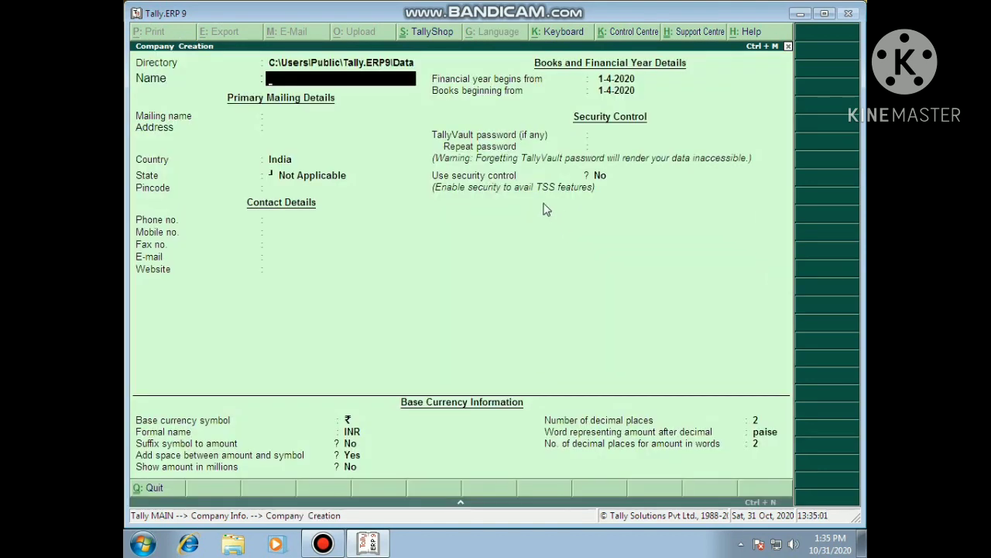
click(274, 64)
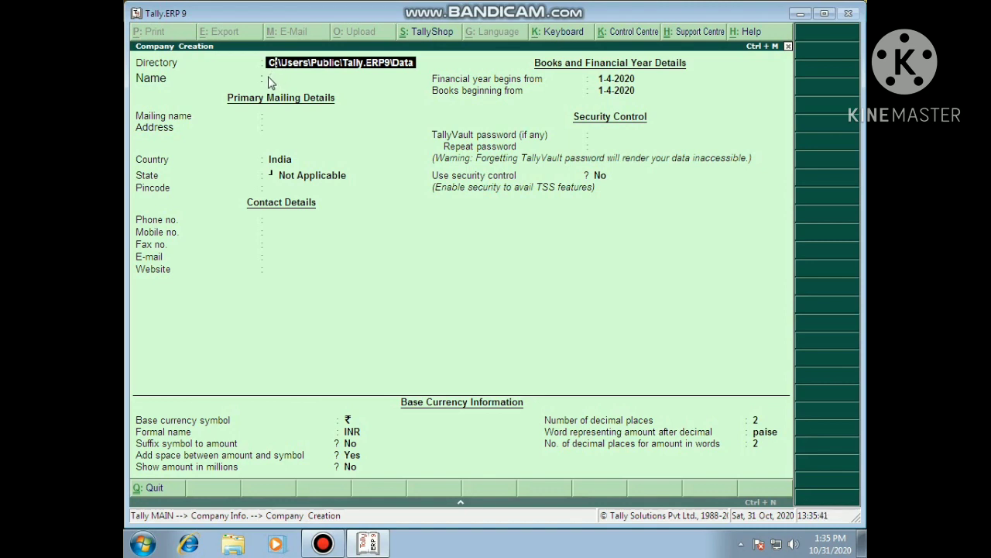
key(Return)
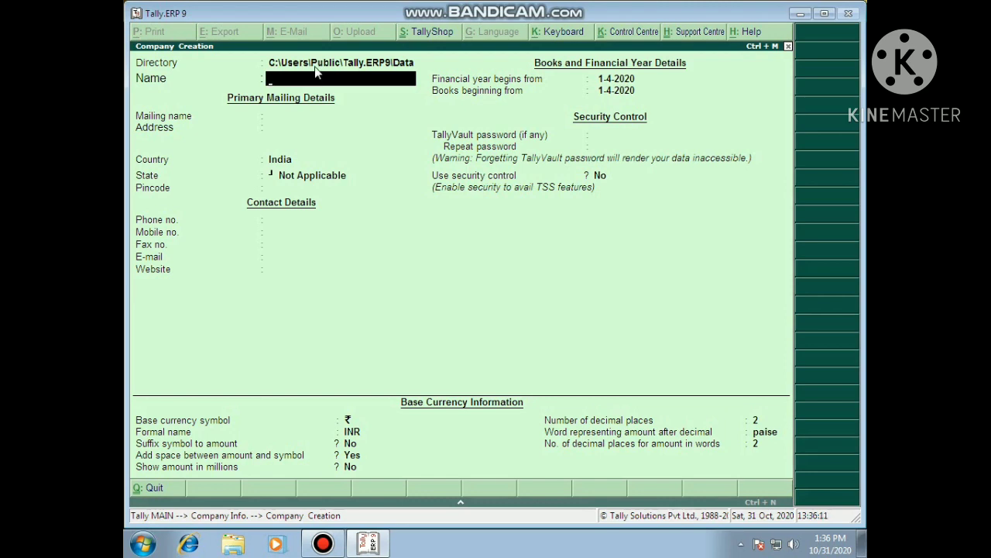
Name the company Ram Enterprises, keep it as mailing name, and enter the first address line.
text(Ram)
text(nter)
key(BackSpace)
key(BackSpace)
key(BackSpace)
key(BackSpace)
key(BackSpace)
key(BackSpace)
text(m Enterprises)
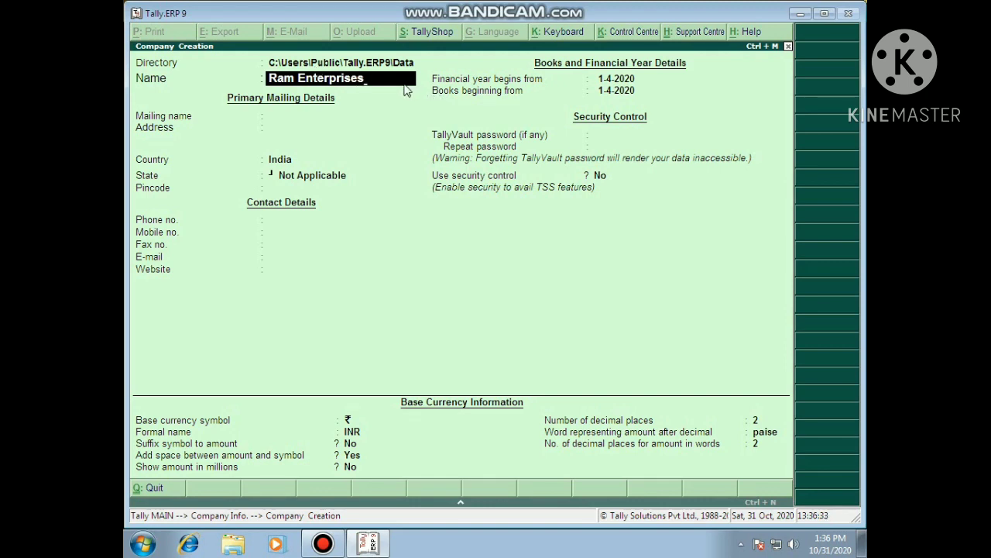
key(Return)
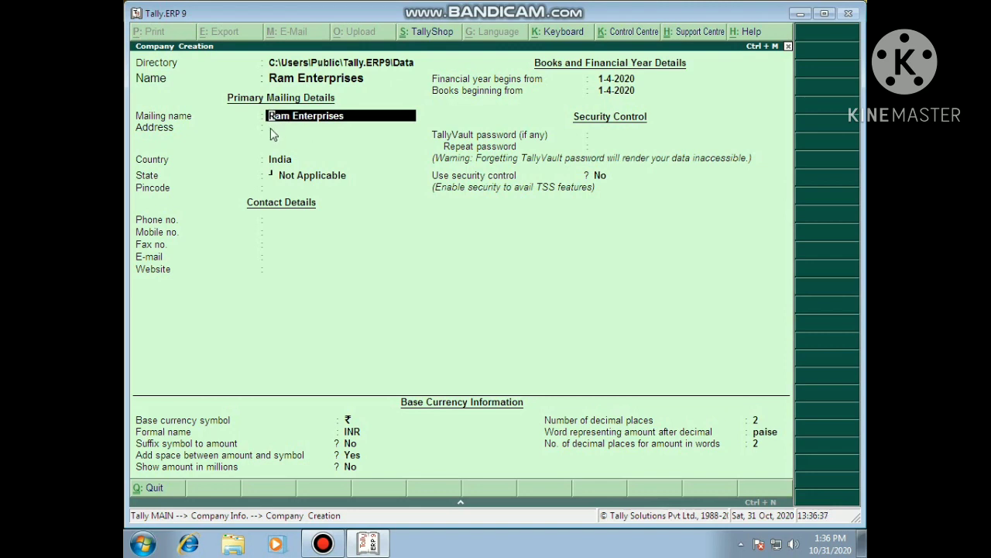
key(Return)
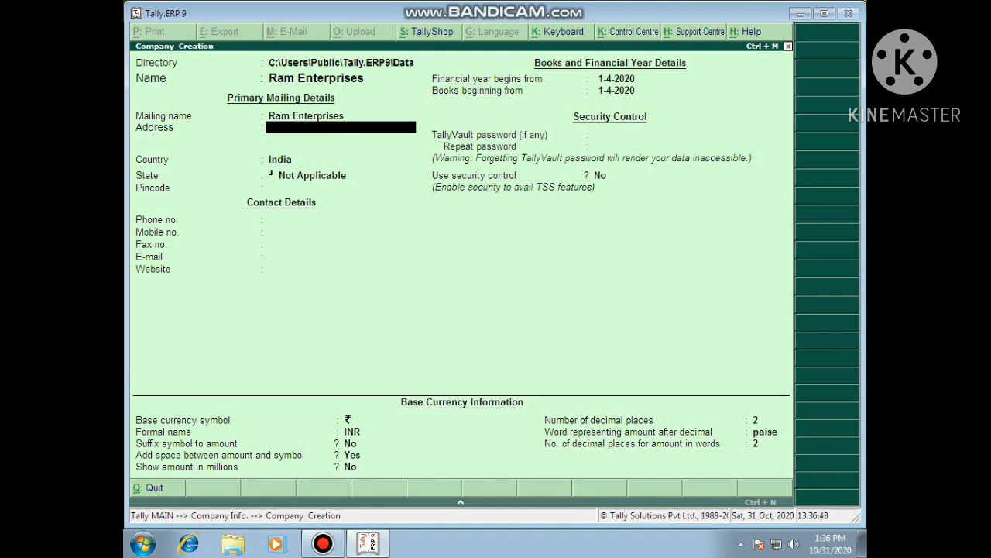
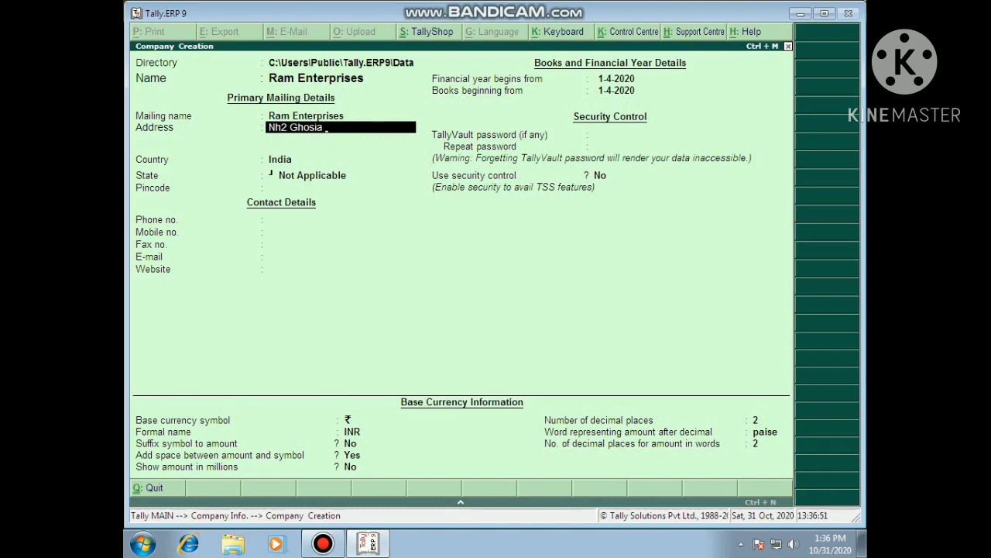
Enter the district and town as the second and third address lines, then finish the address.
key(Return)
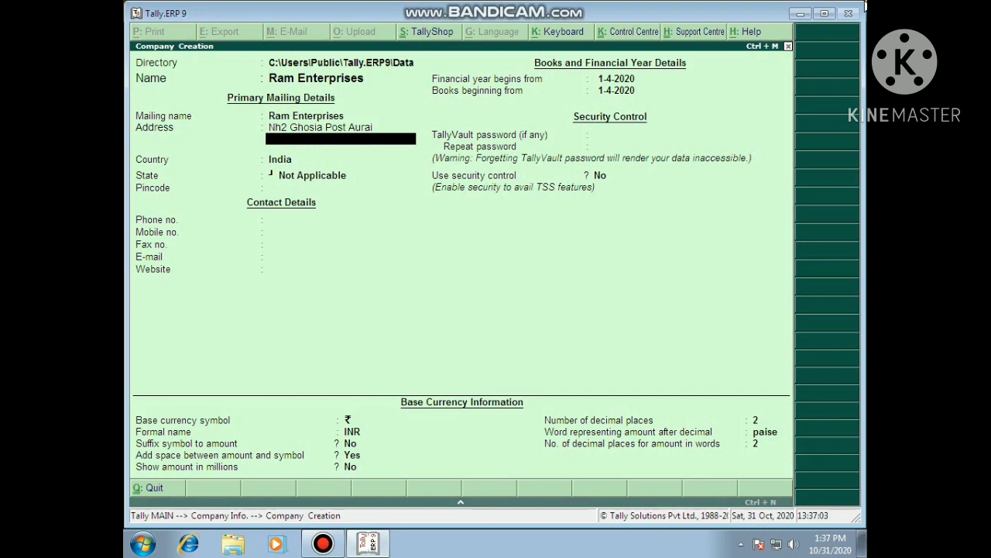
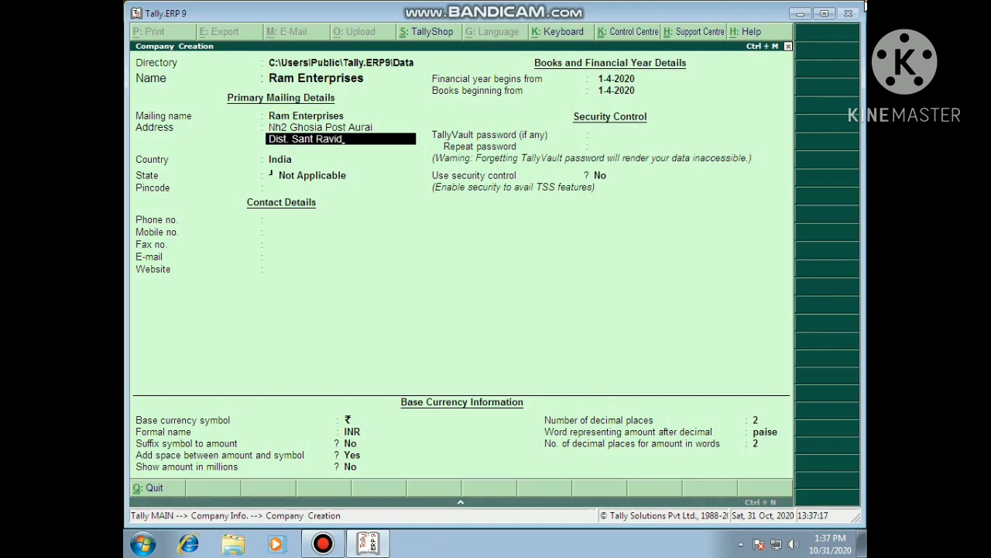
key(Return)
text(B)
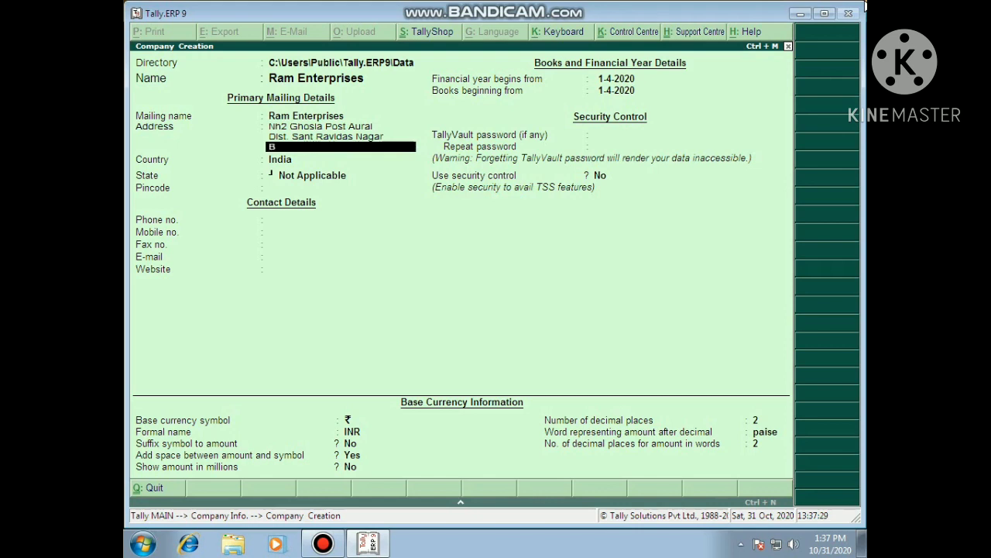
text(hado)
text(n)
text(i)
key(Return)
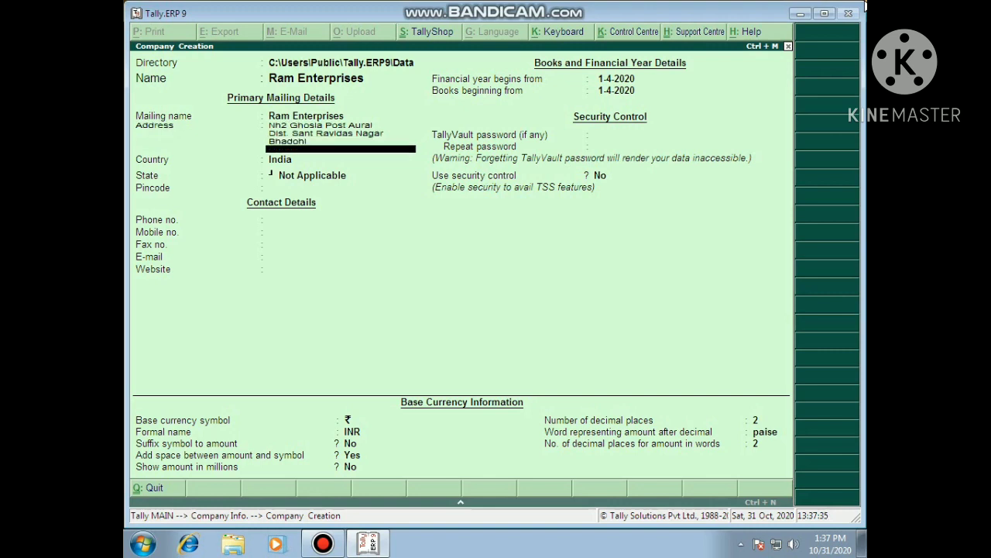
key(Return)
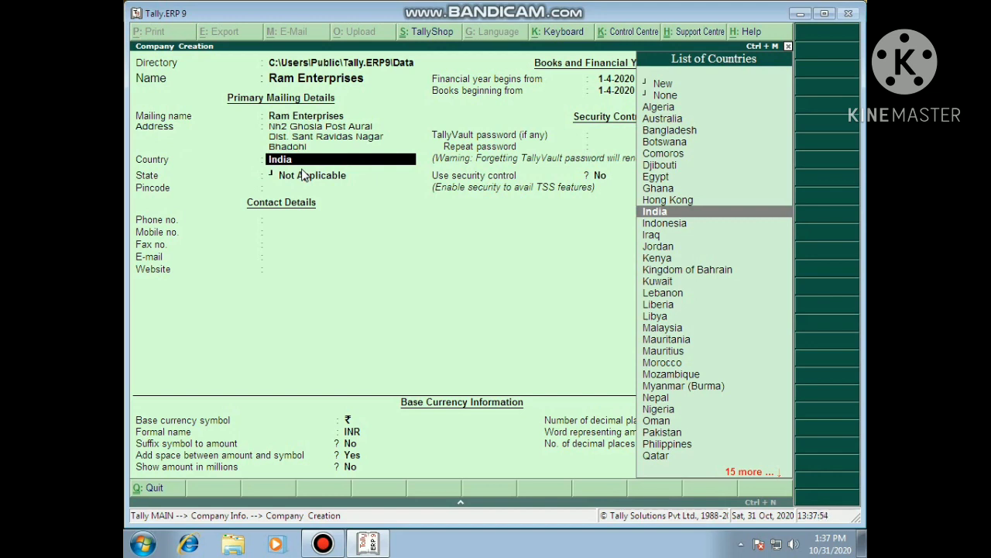
Keep India as the country and highlight Uttar Pradesh in the List of States.
key(Return)
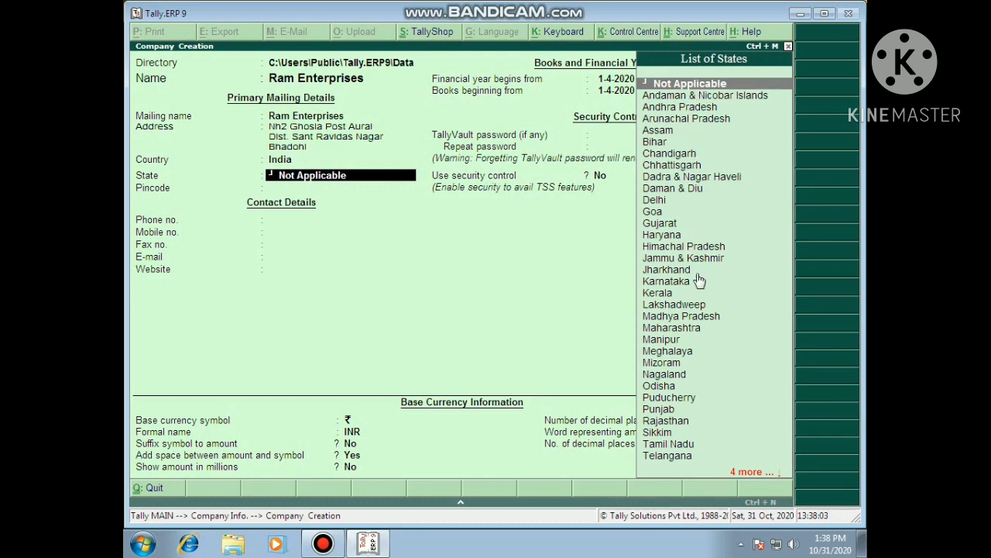
key(Down)
key(Down)
key(Down)
key(Down)
key(Down)
key(Down)
key(Down)
key(Down)
key(Down)
key(Down)
key(Down)
key(Down)
key(Down)
key(Down)
key(Down)
key(Down)
key(Down)
key(Down)
key(Down)
key(Down)
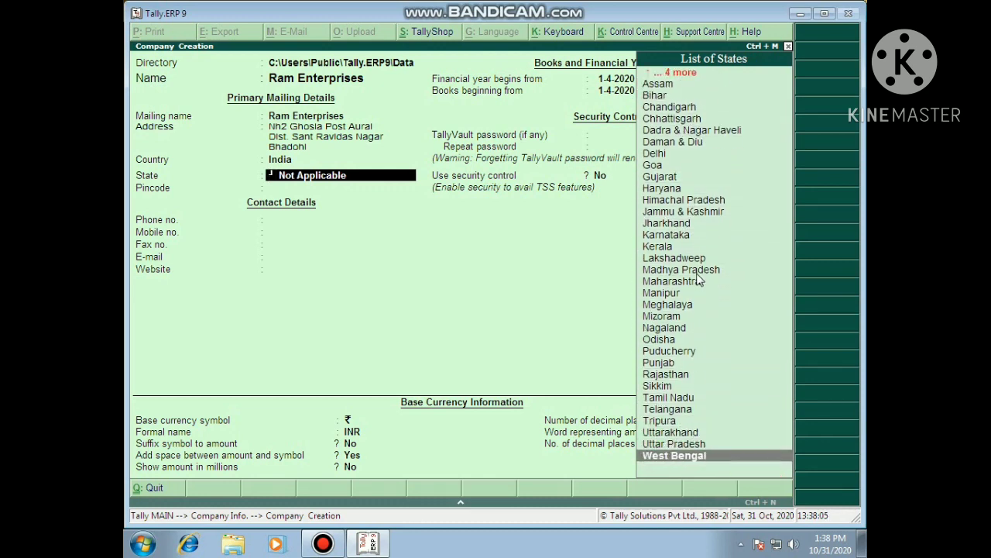
key(Up)
key(Down)
key(Up)
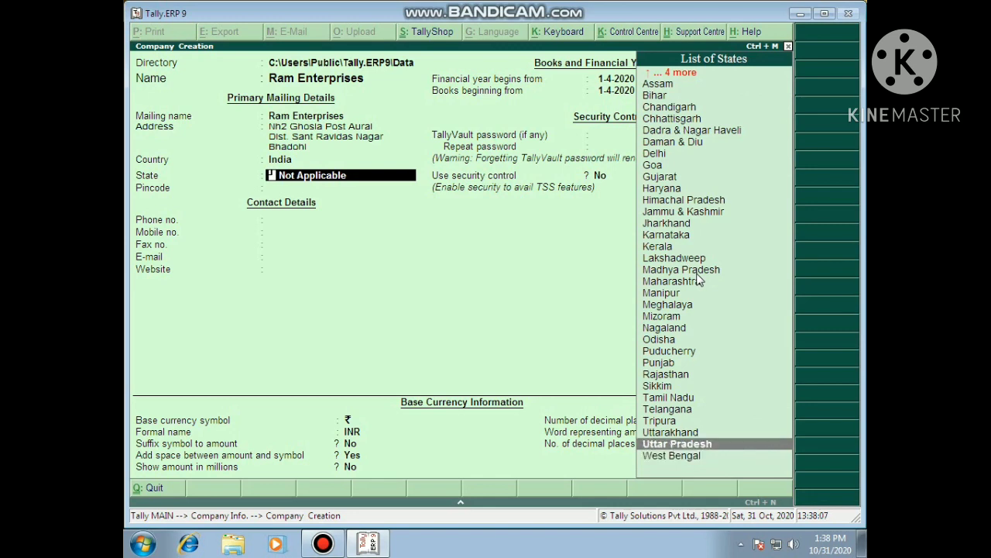
key(Down)
key(Up)
Confirm Uttar Pradesh as the state, then enter the company's pincode and landline phone number.
key(Return)
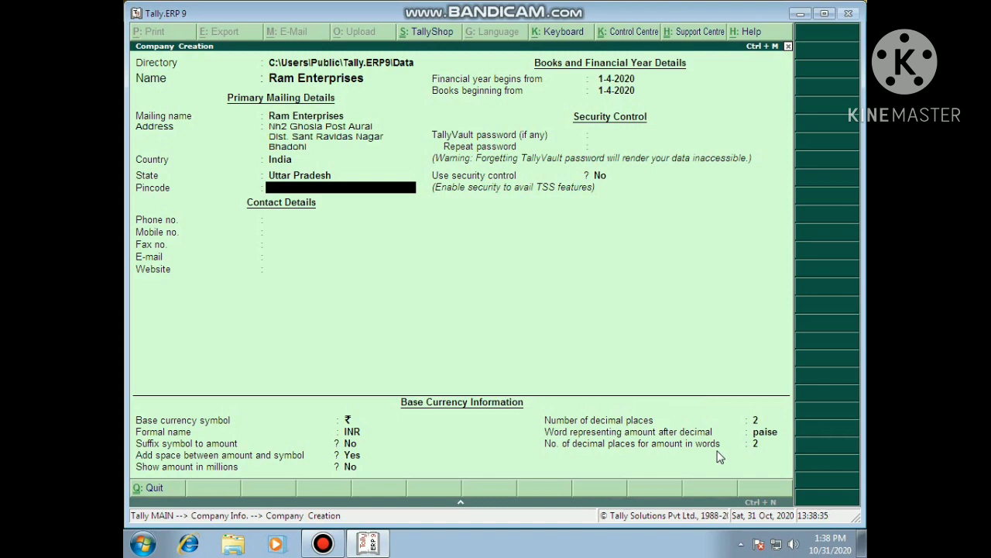
text(221301)
key(Return)
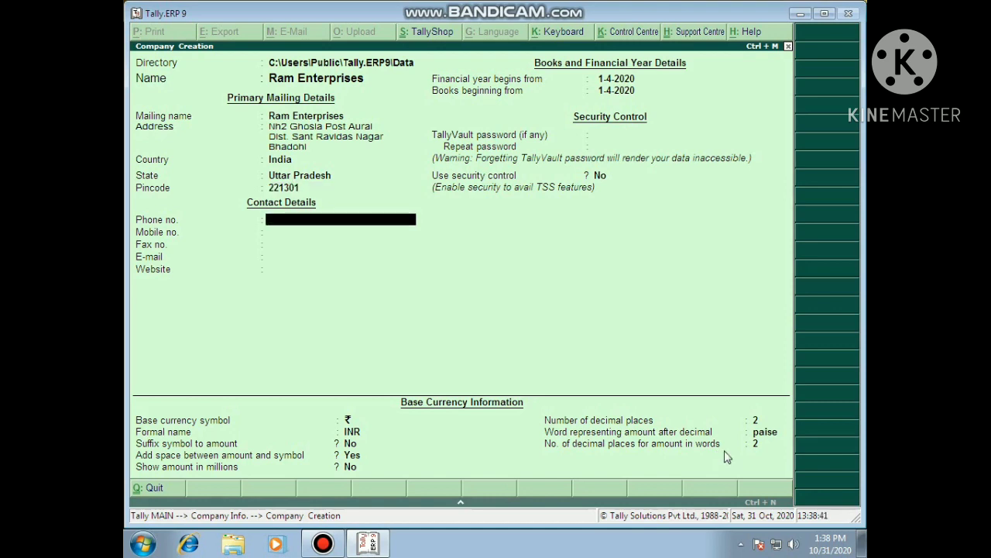
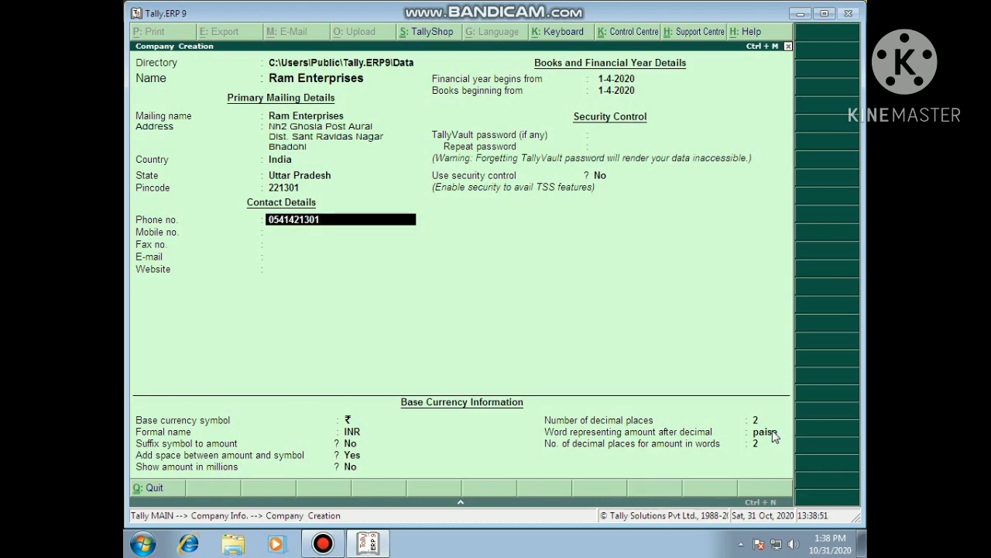
key(Return)
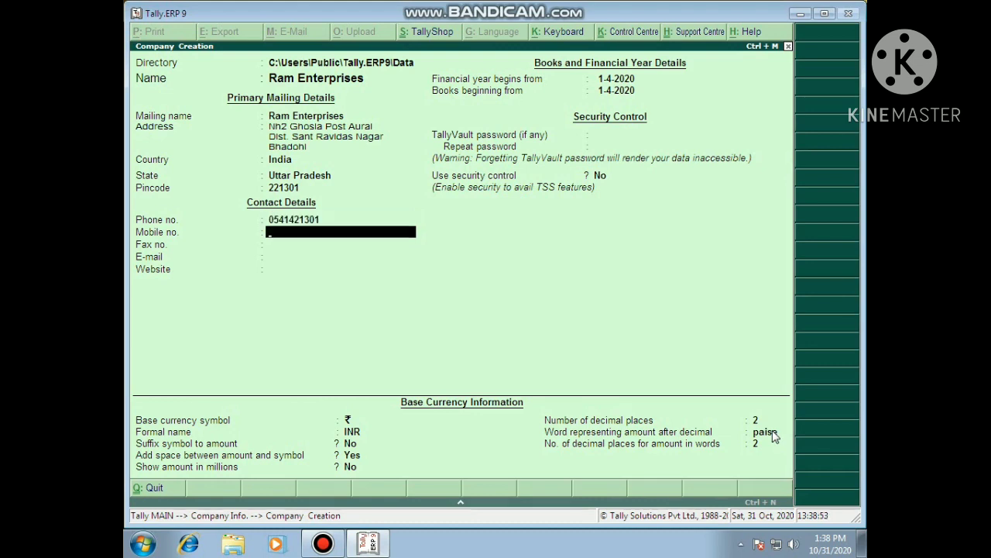
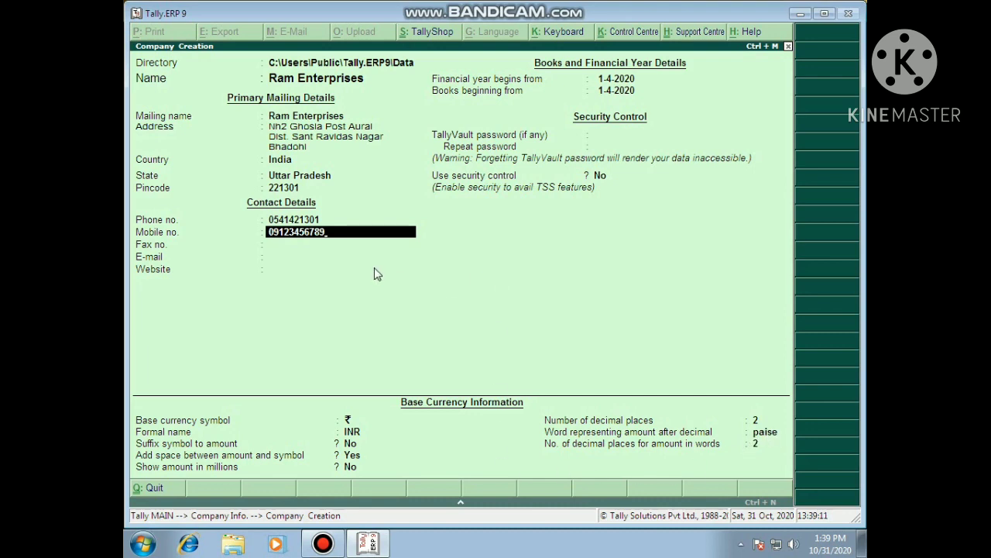
Enter the company's mobile number, skip the fax, and fill in the company's e-mail address.
key(Return)
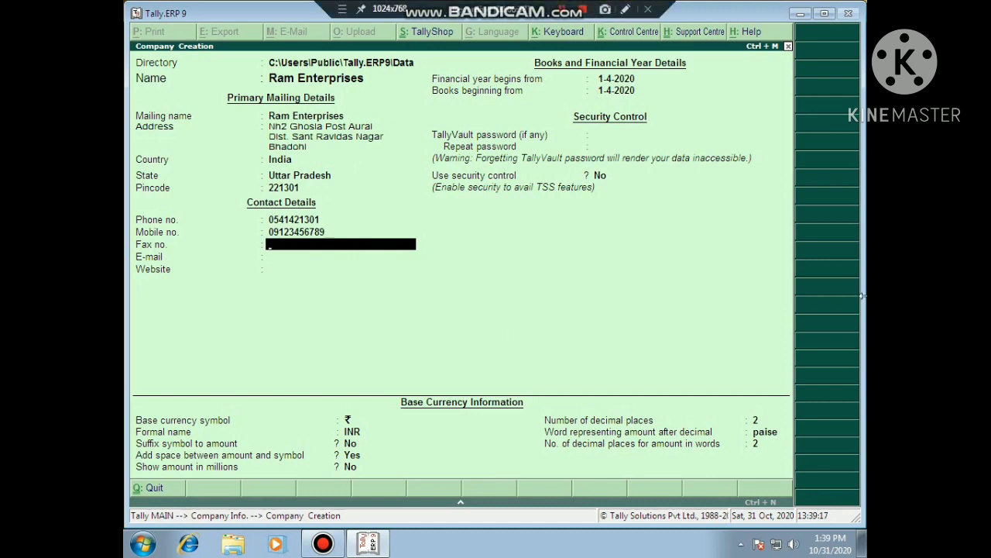
key(Return)
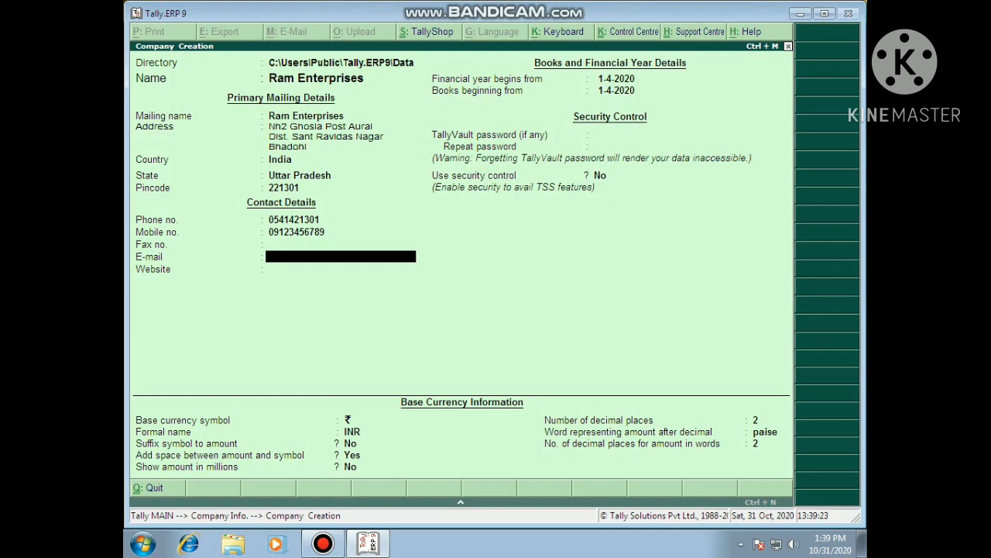
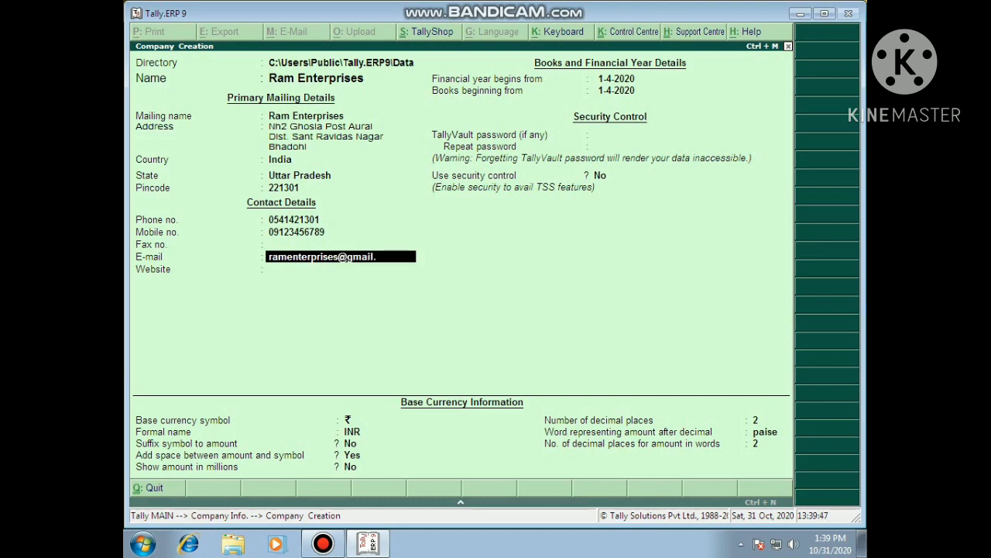
key(Return)
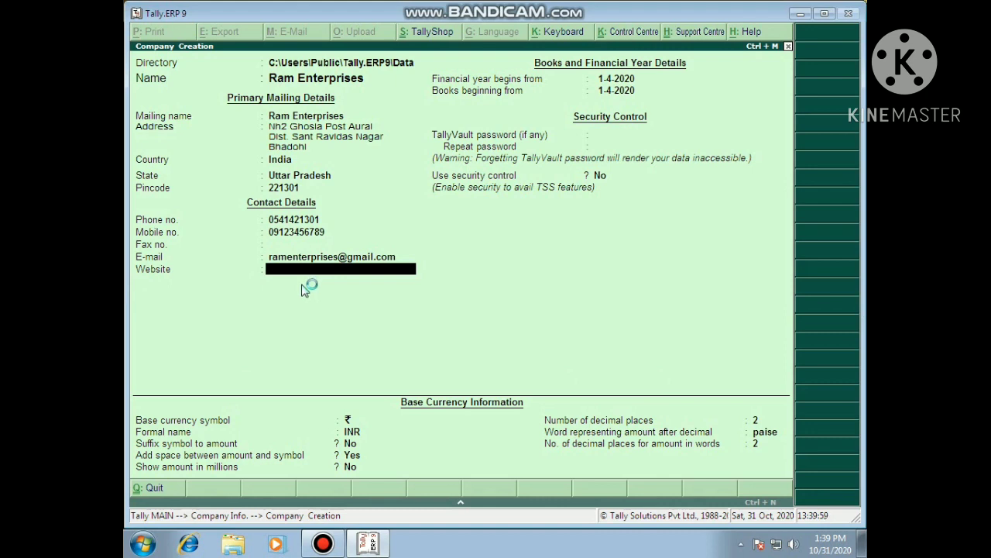
click(440, 279)
Skip Website, keep the financial year from 1-4-2020, and set books beginning to 1-6-2020.
key(Return)
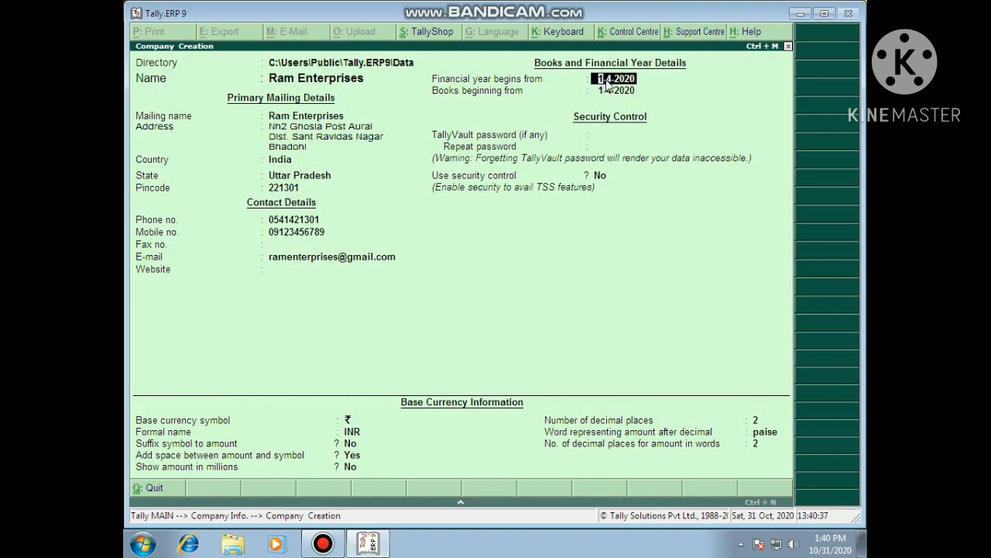
key(Return)
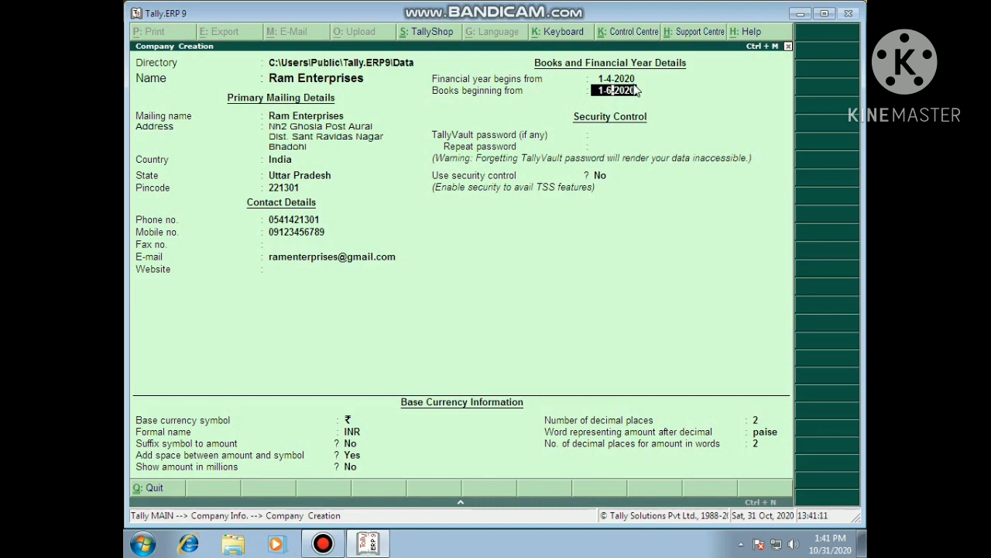
key(Return)
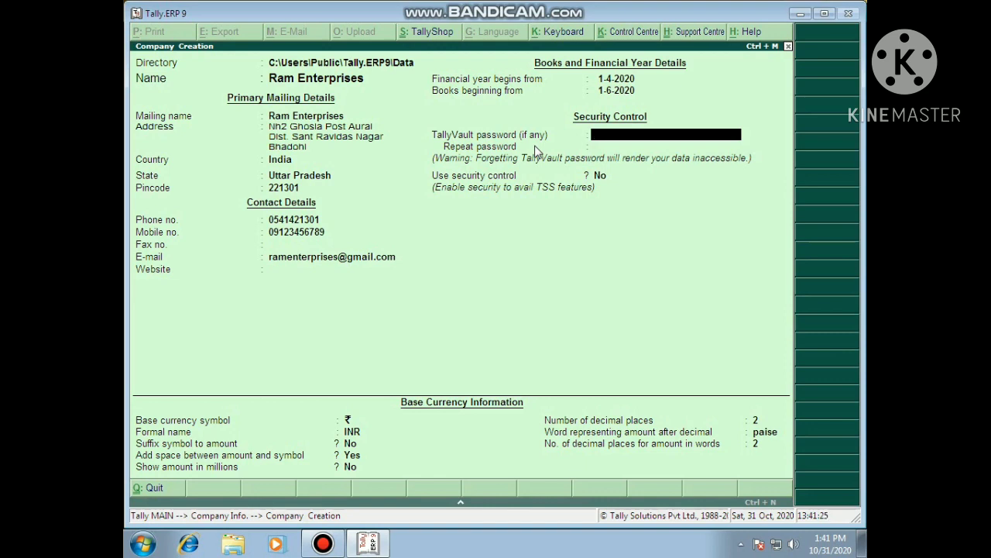
Leave the TallyVault password empty and keep Use security control at No.
key(Return)
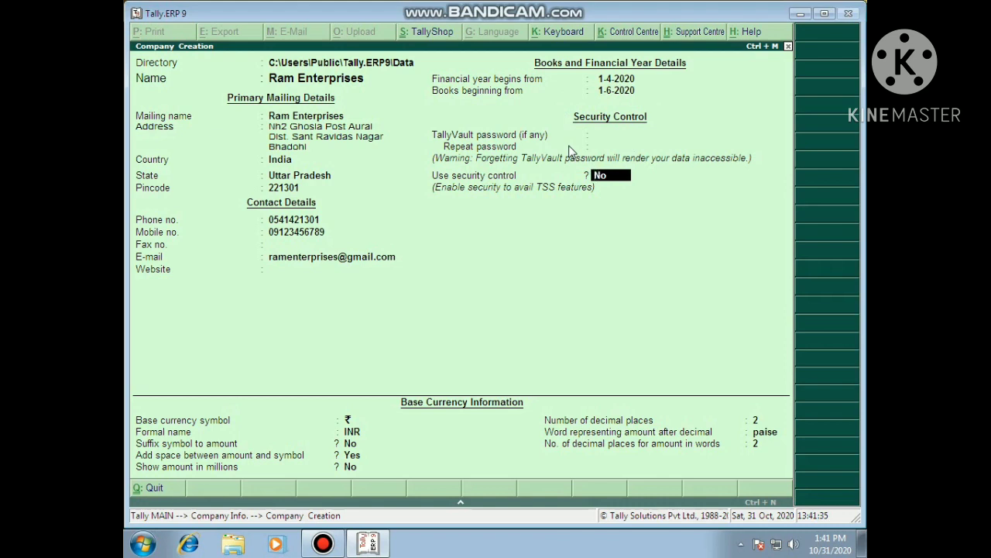
key(Return)
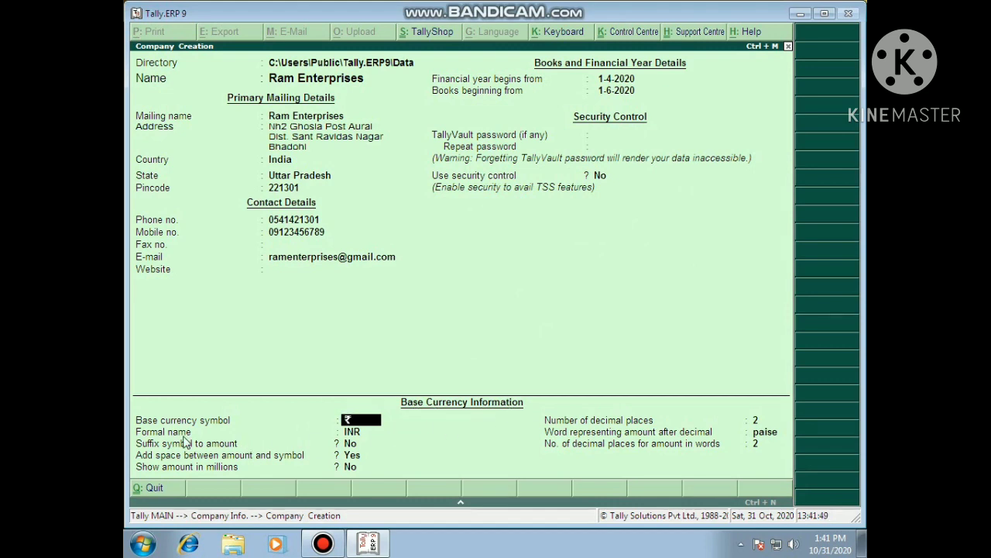
Accept base currency defaults: symbol ₹, formal name INR, no suffix, space before amounts.
click(353, 430)
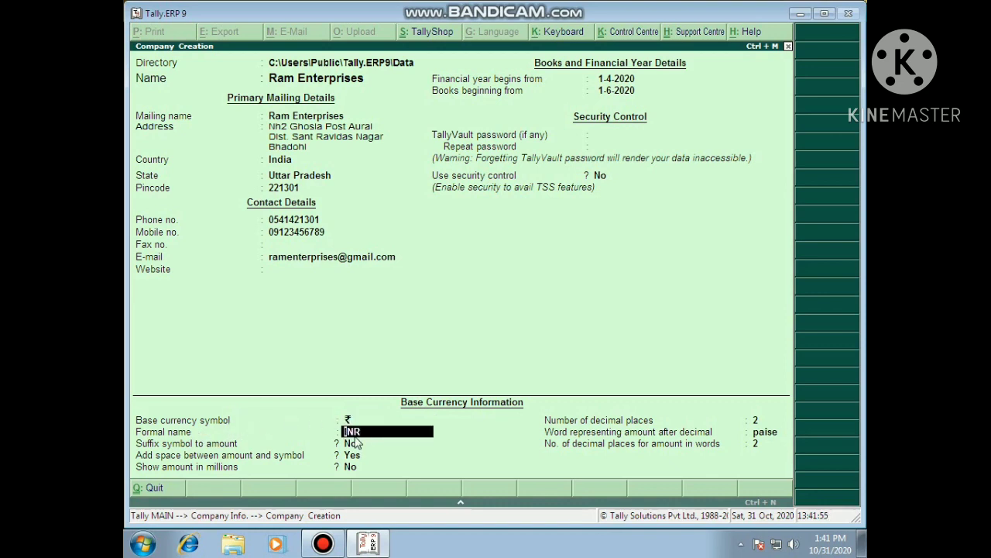
click(355, 442)
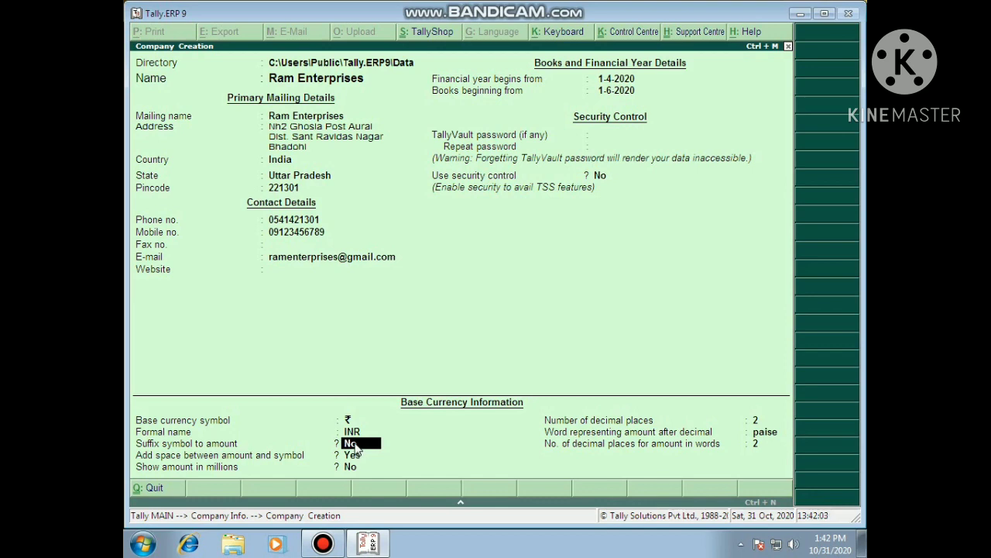
key(Return)
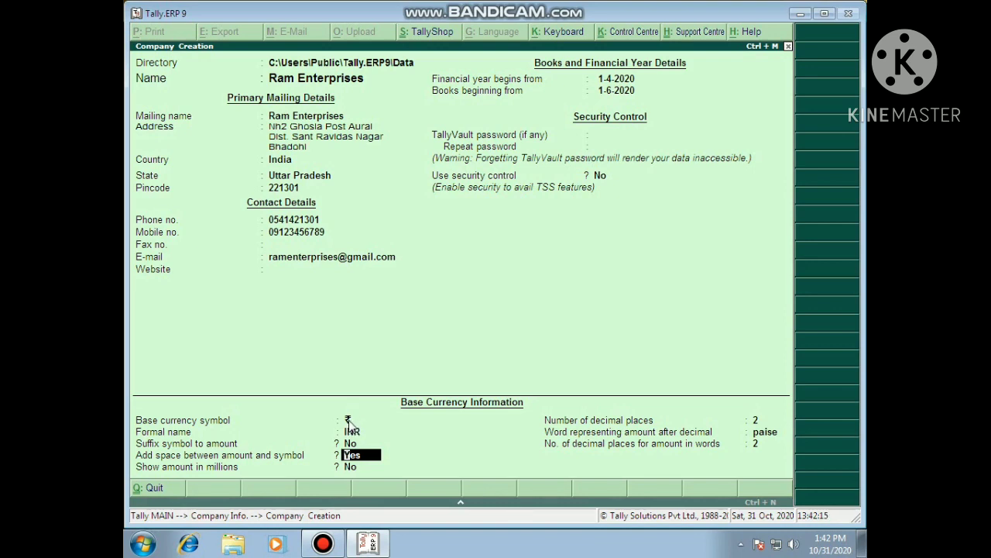
click(367, 465)
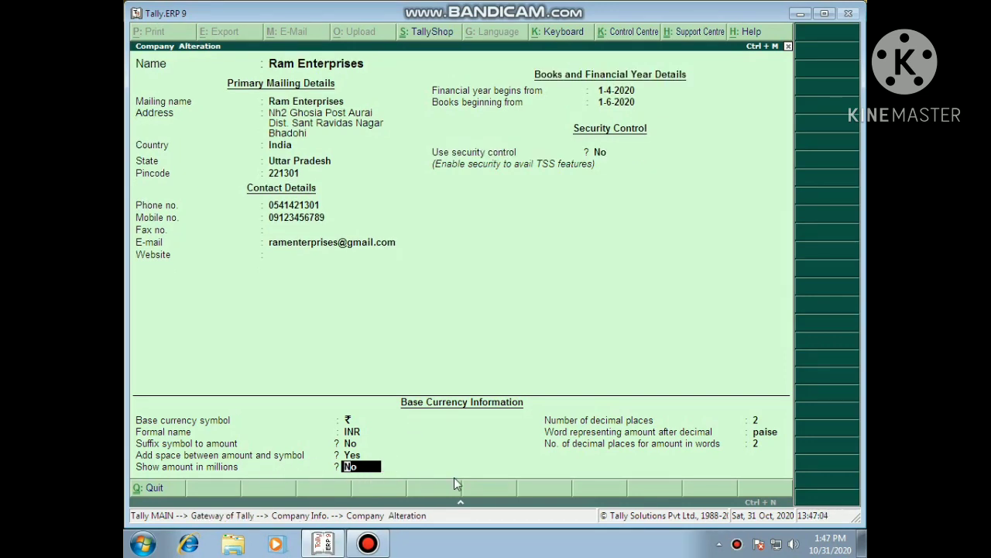
Leave amounts not shown in millions and move on to decimal places.
key(Return)
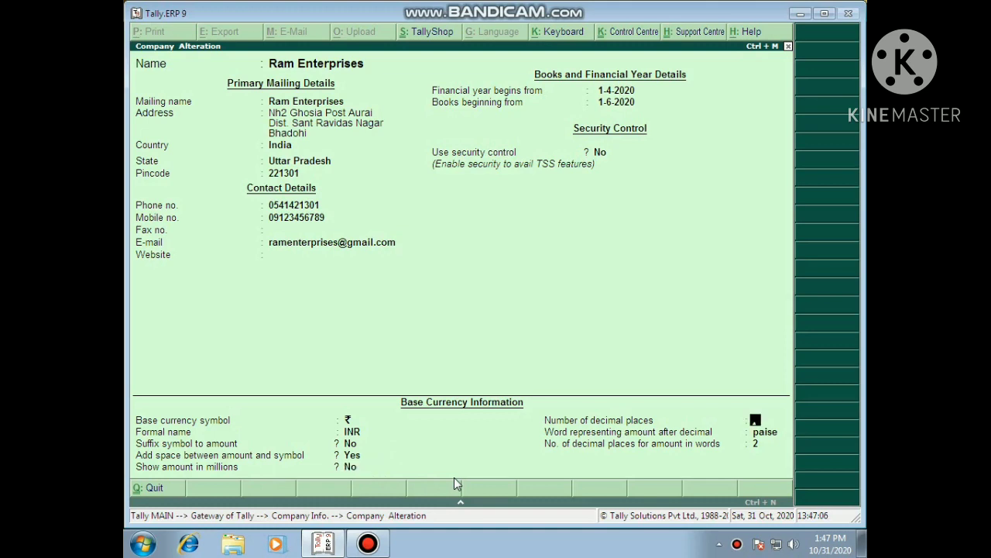
key(BackSpace)
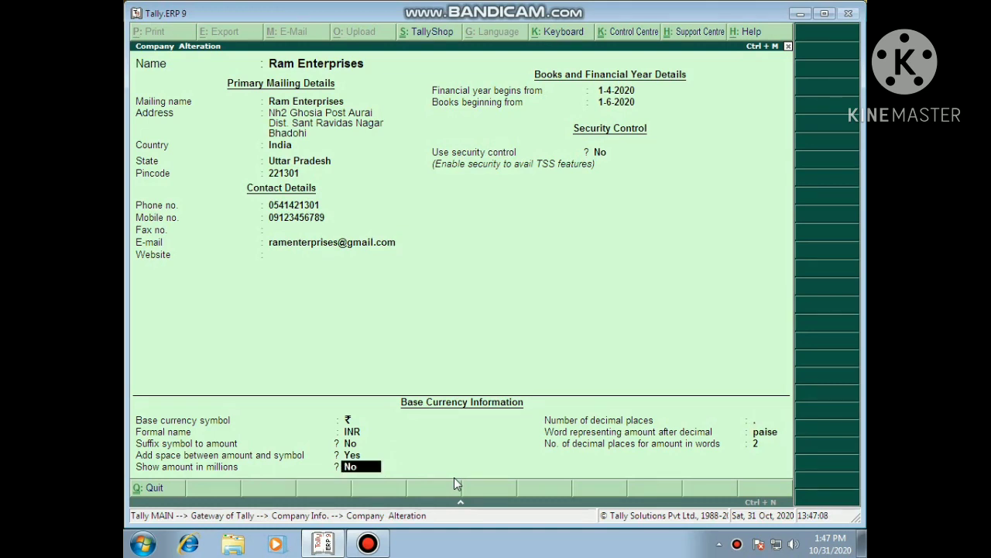
key(Return)
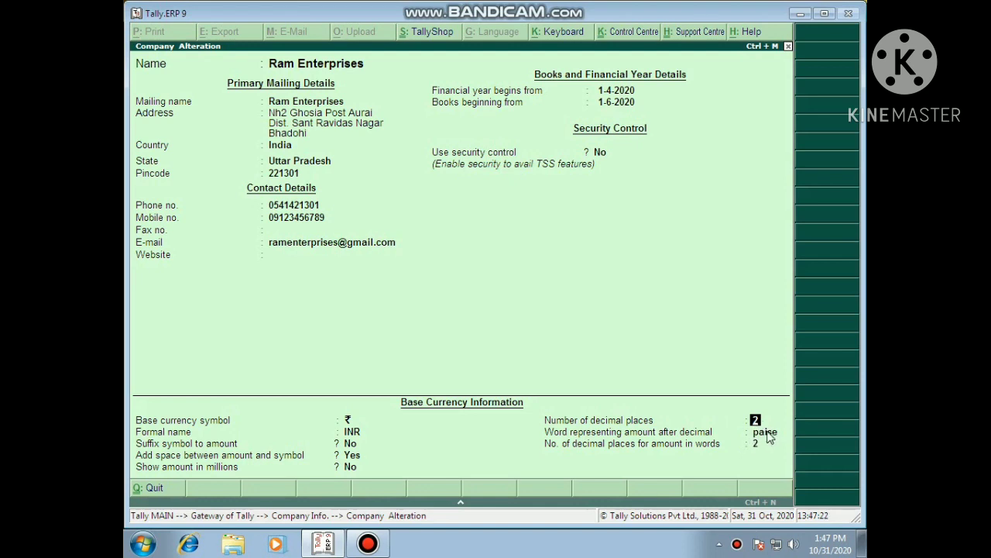
Keep 2 decimal places, dismiss the VAT number warning, and keep paise with 2 decimal places in words.
key(ctrl+a)
key(Return)
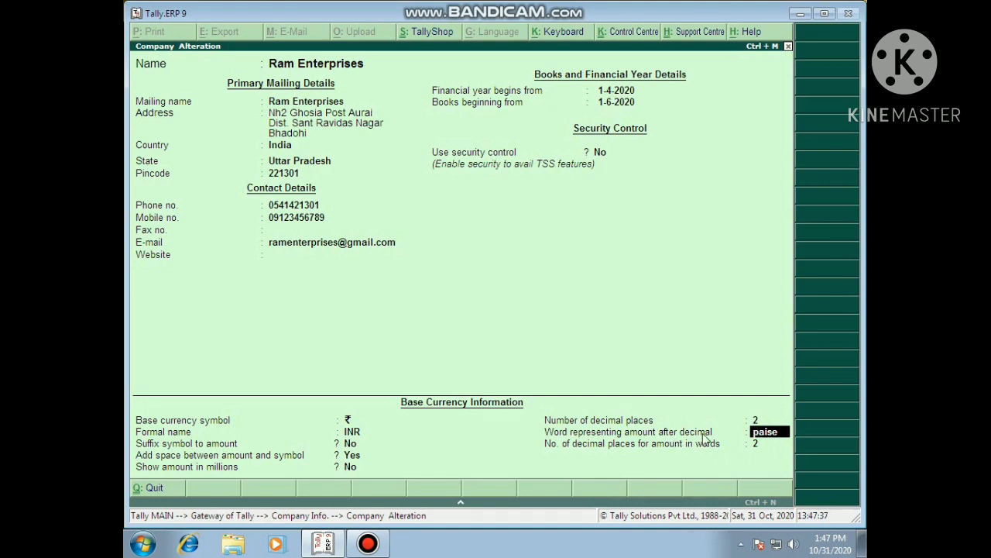
key(Return)
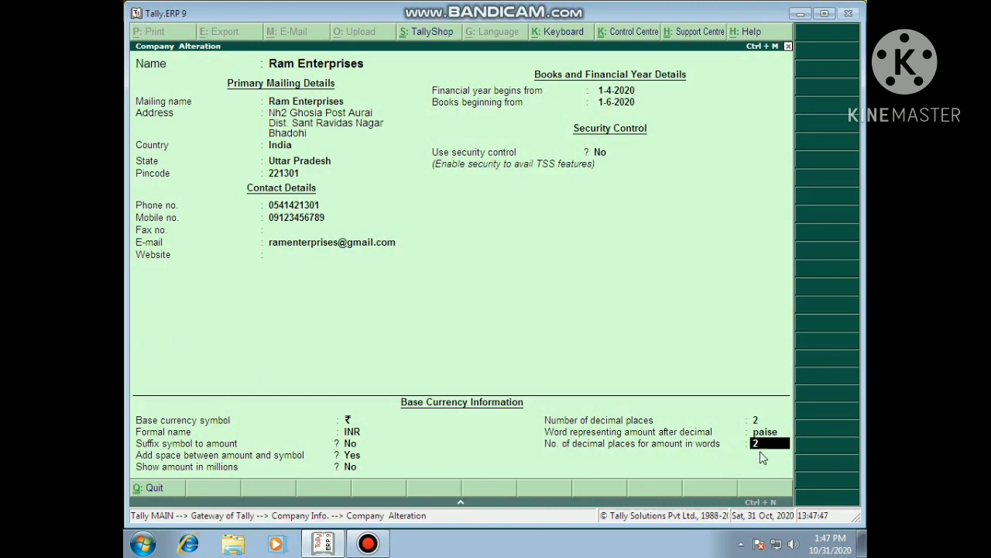
key(Return)
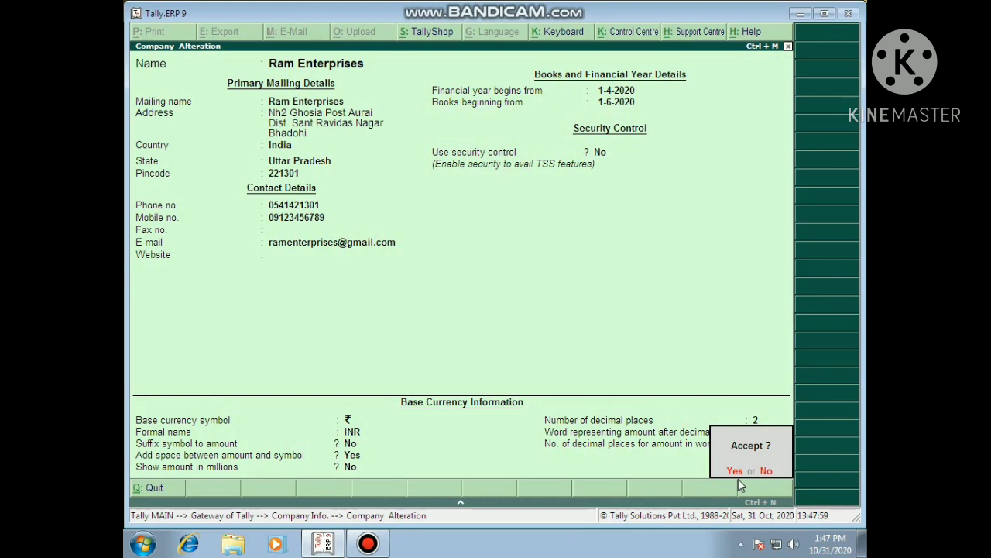
Save the Ram Enterprises details, reopen them for alteration, then quit unchanged back to Company Info.
key(Return)
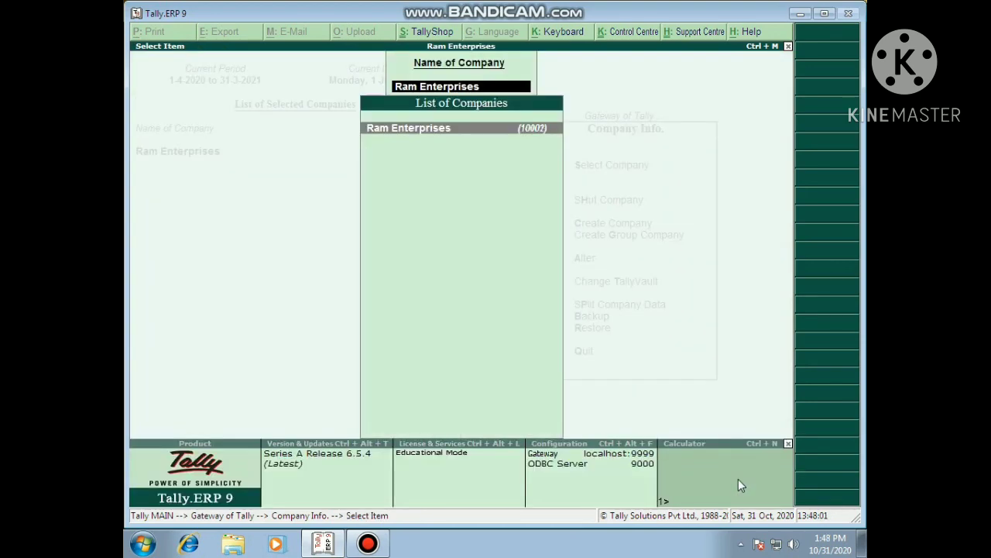
key(Return)
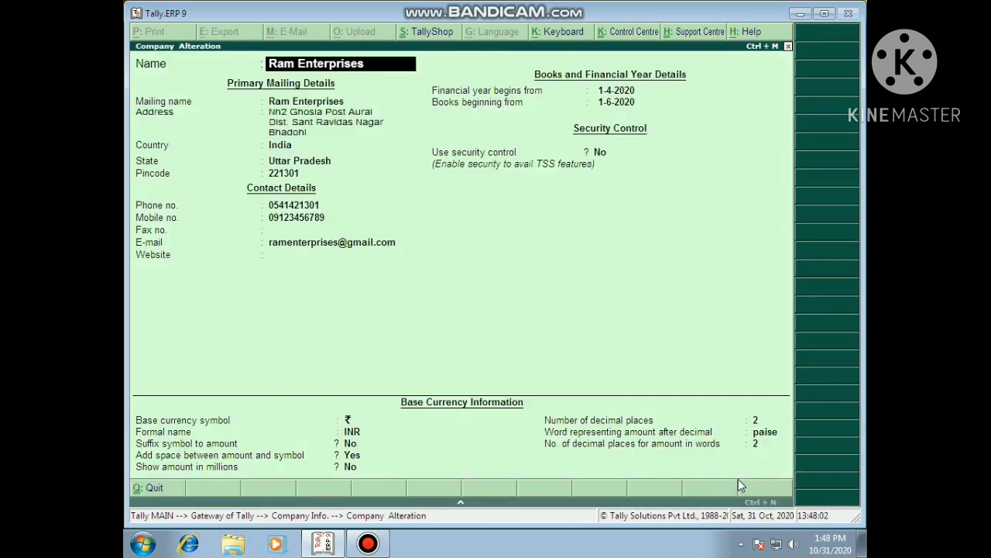
key(BackSpace)
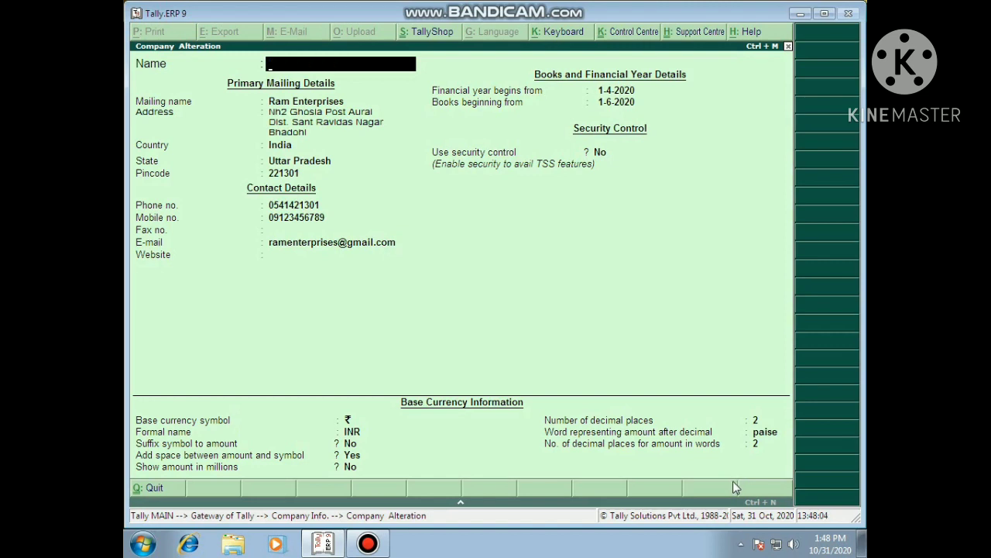
key(Escape)
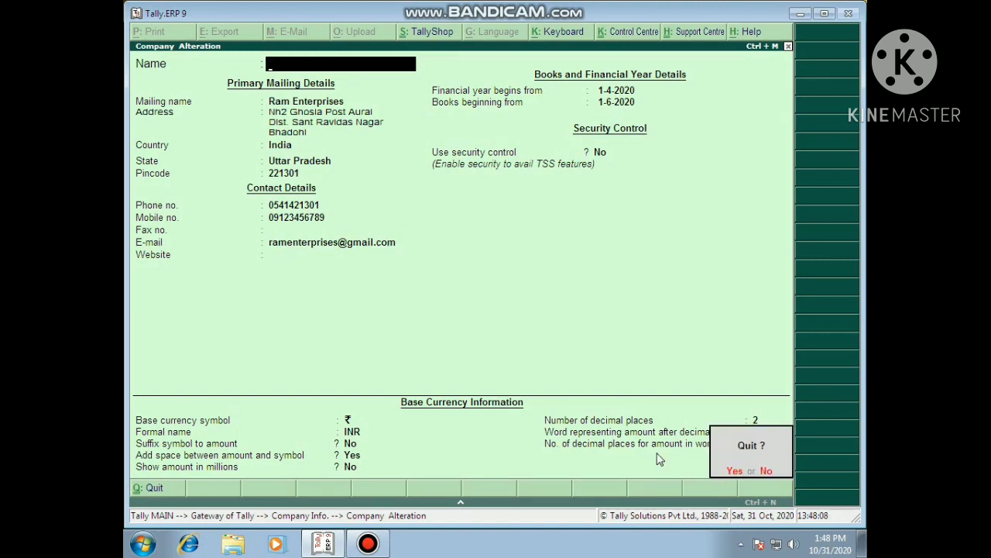
key(y)
key(Escape)
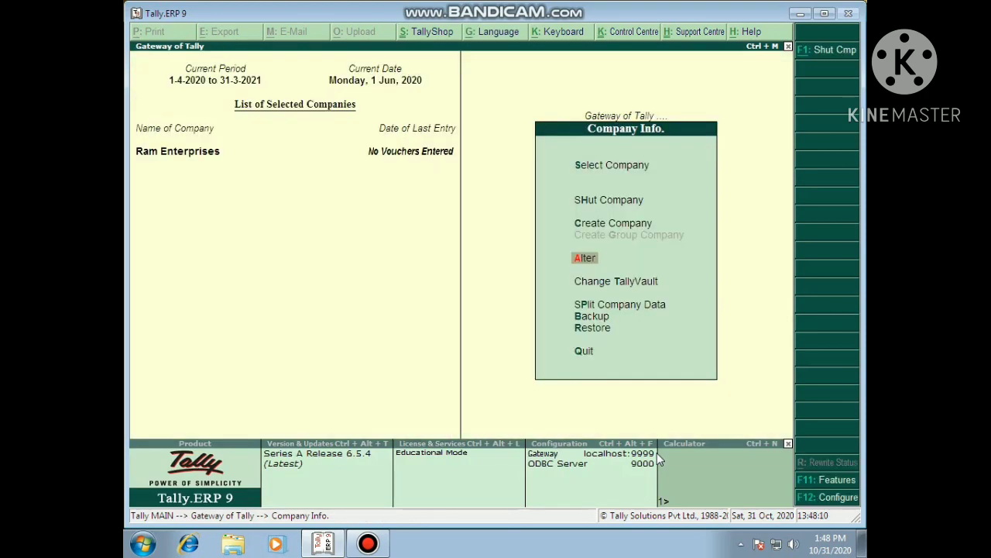
Go back to the main Gateway of Tally menu and minimize the Tally window.
key(Escape)
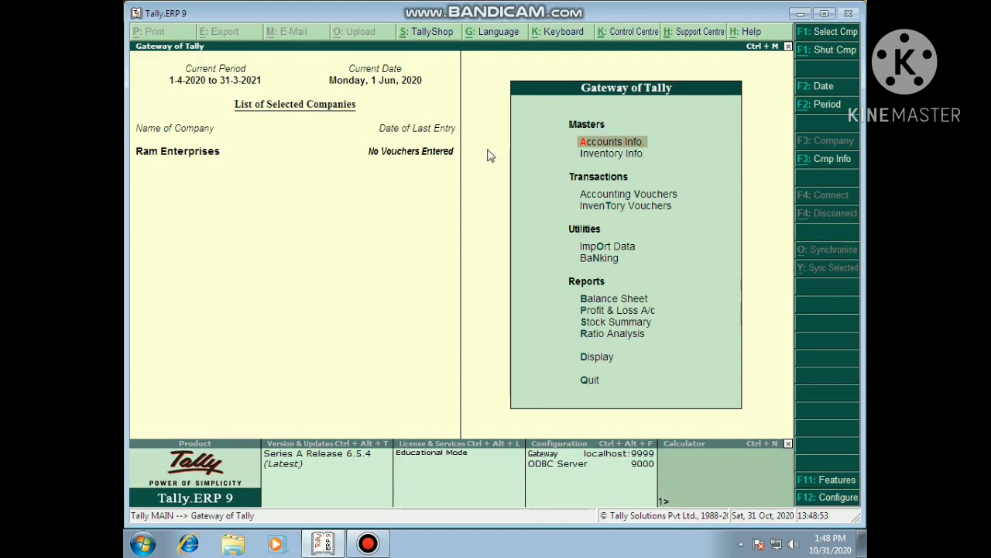
click(800, 14)
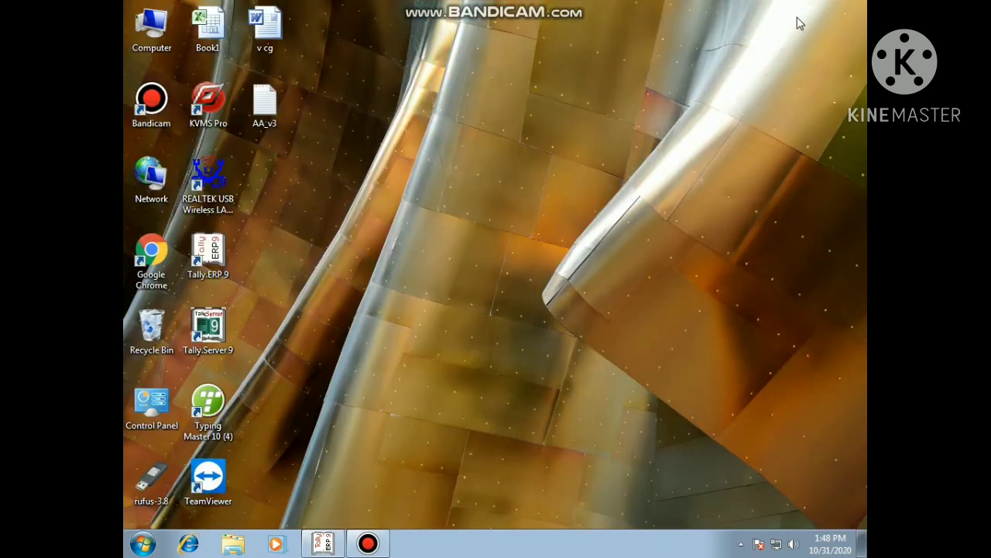